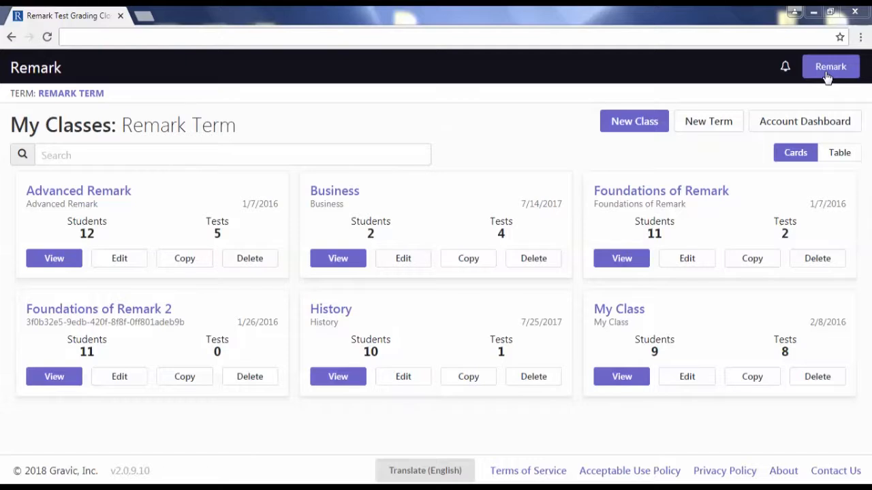
- Open the account import page from the Account Dashboard
{"action": "left_click", "coordinate": [826, 75]}
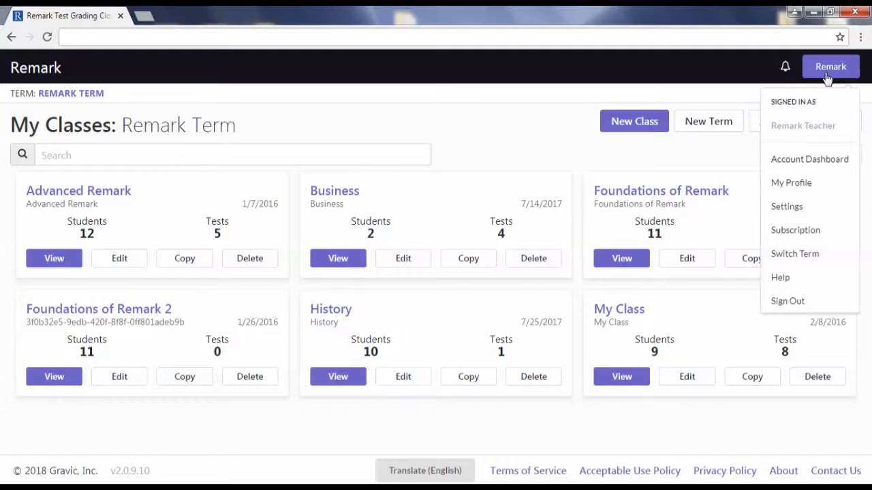
{"action": "left_click", "coordinate": [817, 163]}
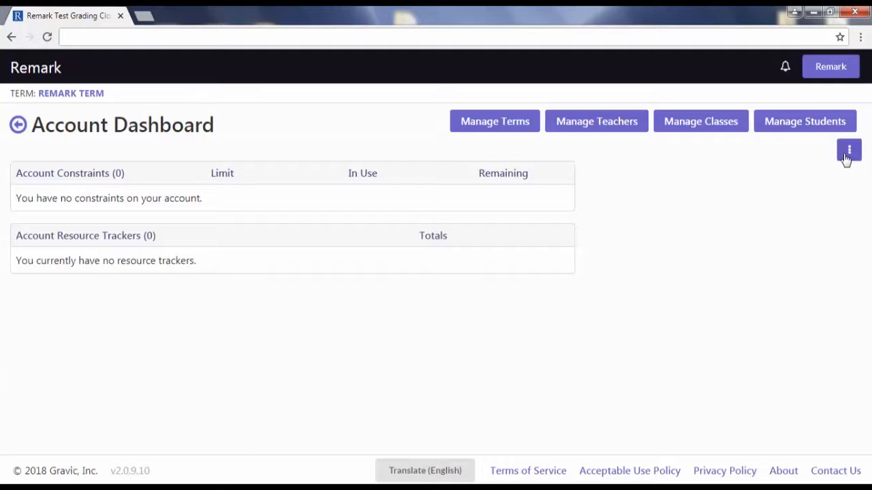
{"action": "left_click", "coordinate": [847, 152]}
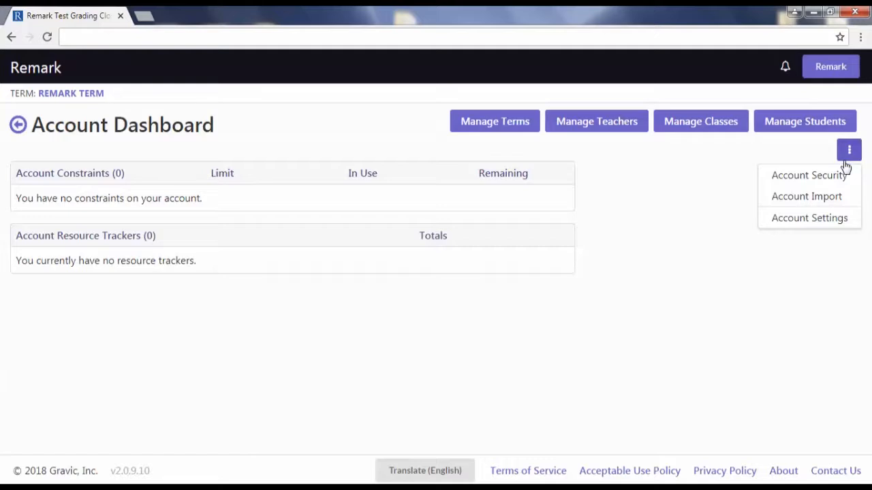
{"action": "left_click", "coordinate": [846, 200]}
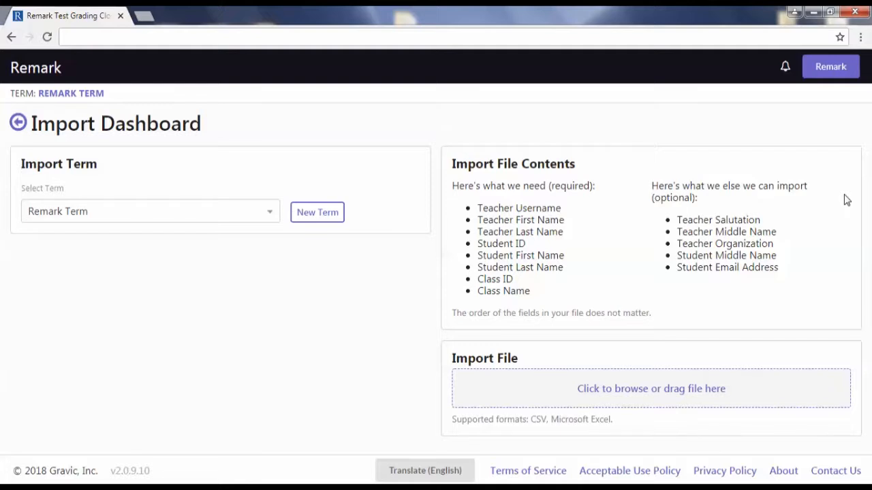
- Create a new import term named "Fall Semester", make it the current term, and save it
{"action": "left_click", "coordinate": [297, 214]}
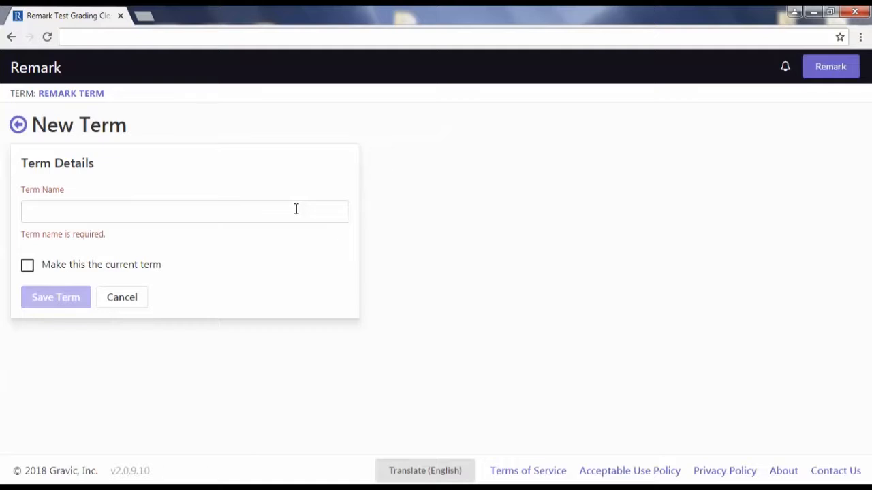
{"action": "left_click", "coordinate": [68, 208]}
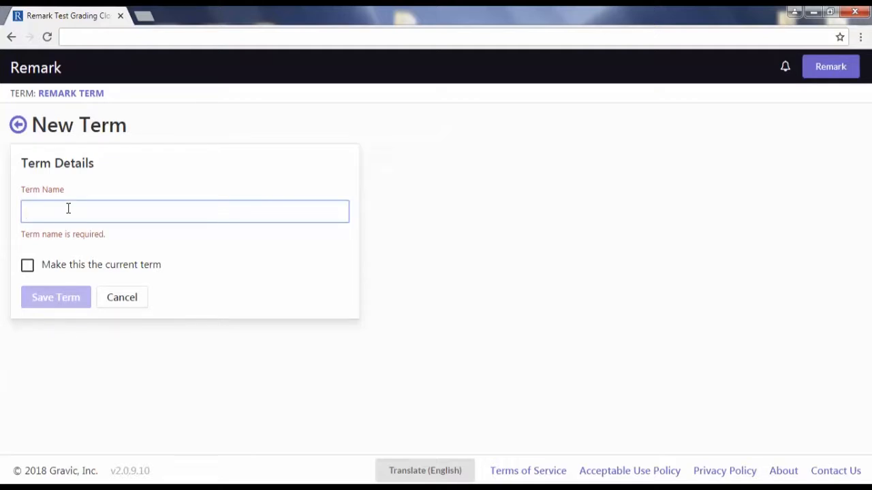
{"action": "type", "text": "Fall S"}
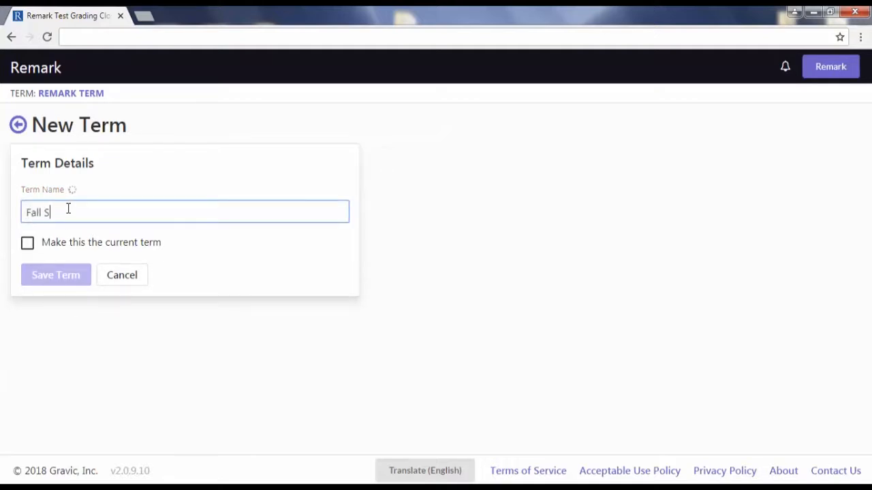
{"action": "type", "text": "emester"}
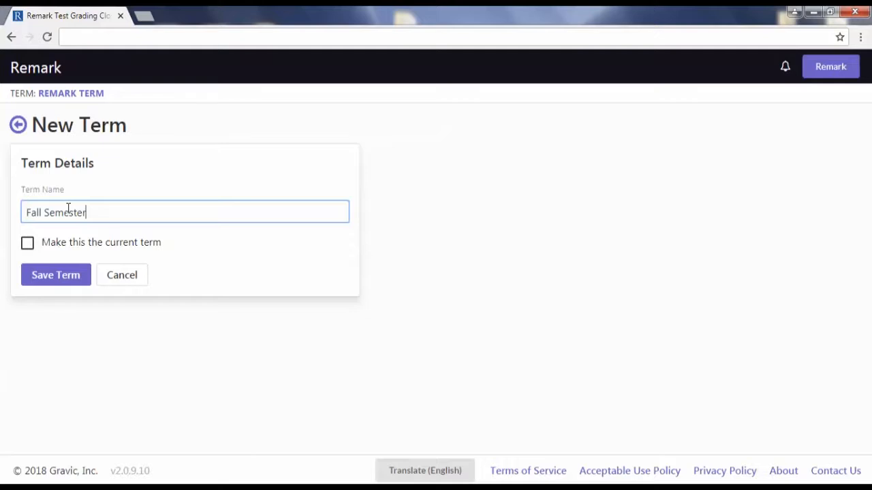
{"action": "left_click", "coordinate": [27, 245]}
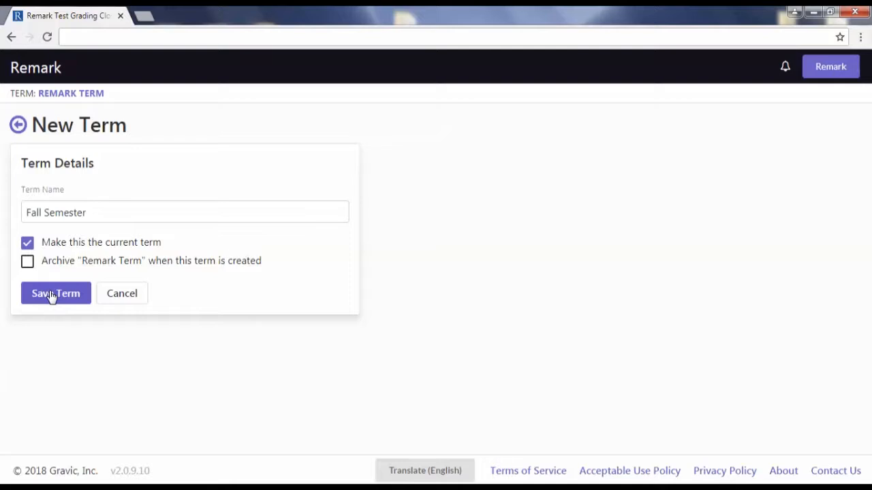
{"action": "left_click", "coordinate": [51, 295]}
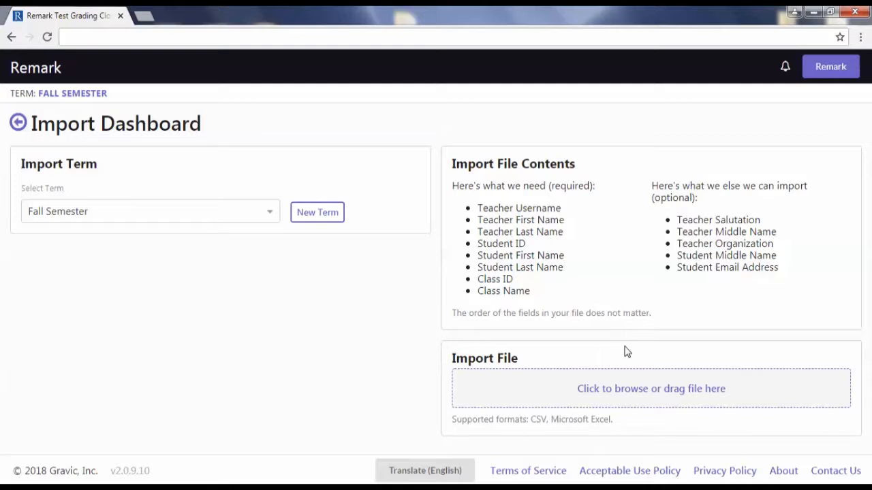
- Upload the History Class Excel file for import, with its first row treated as data column names
{"action": "left_click", "coordinate": [602, 404]}
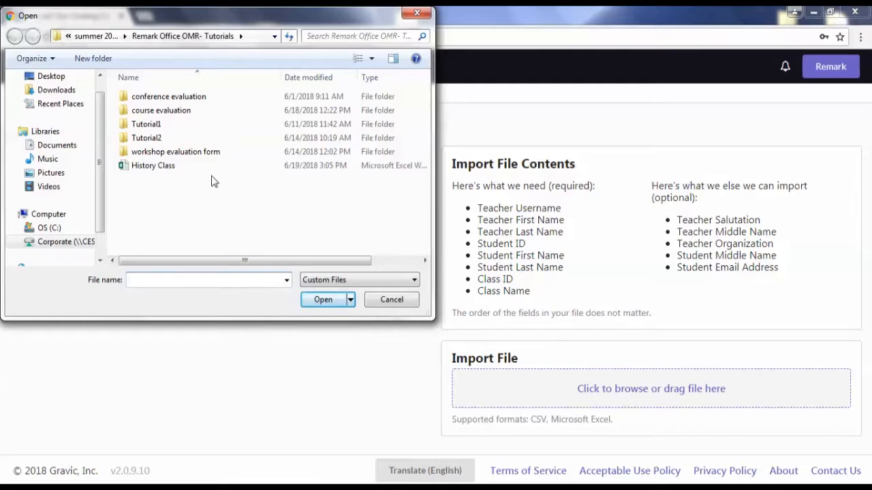
{"action": "double_click", "coordinate": [164, 168]}
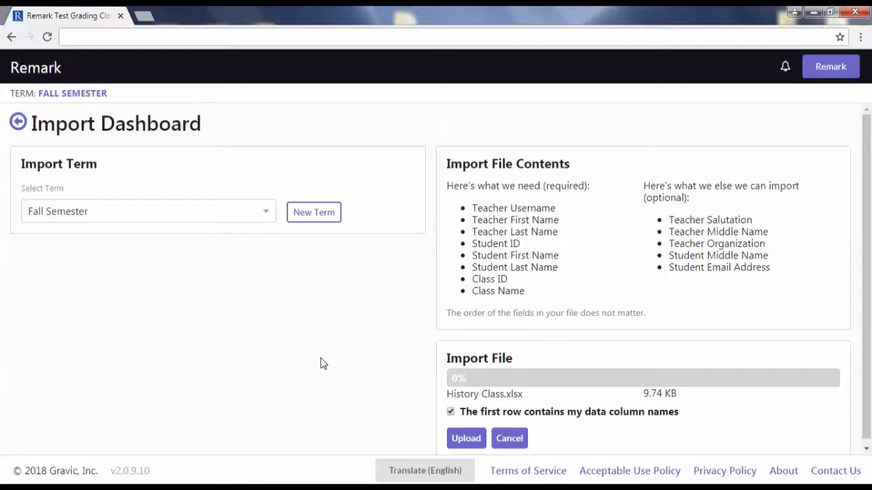
{"action": "left_click", "coordinate": [451, 413]}
{"action": "left_click", "coordinate": [456, 443]}
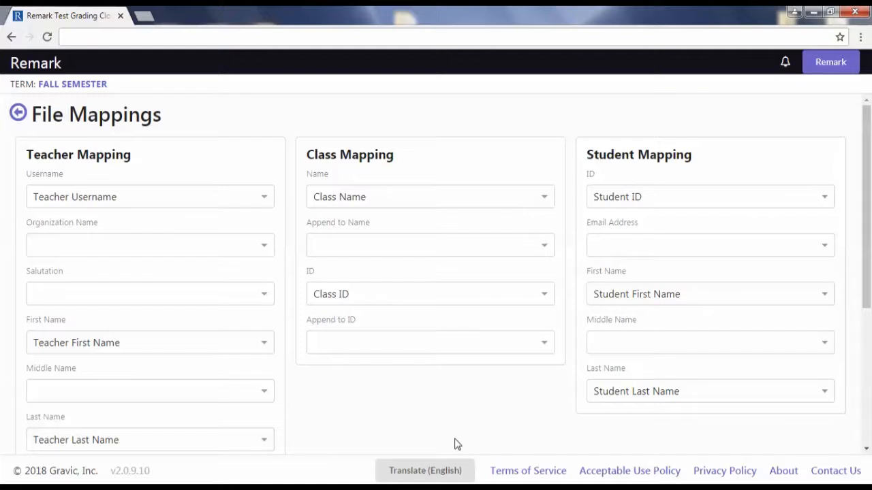
- Review the teacher, class and student field mappings, including the teacher username and name choices, and the import file preview
{"action": "left_click", "coordinate": [266, 201]}
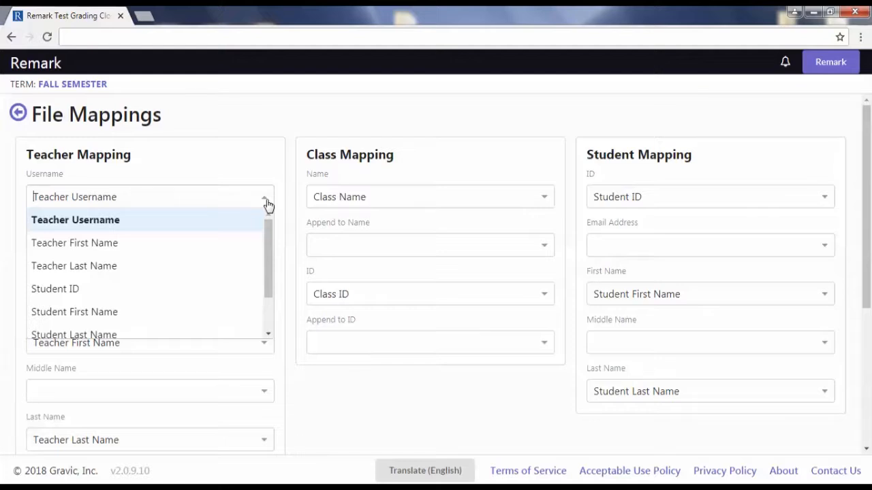
{"action": "left_click", "coordinate": [268, 205]}
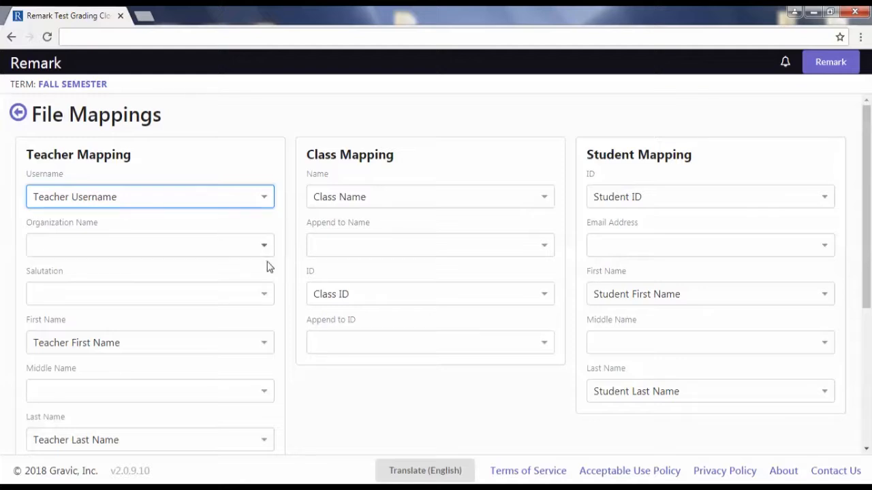
{"action": "left_click", "coordinate": [266, 348]}
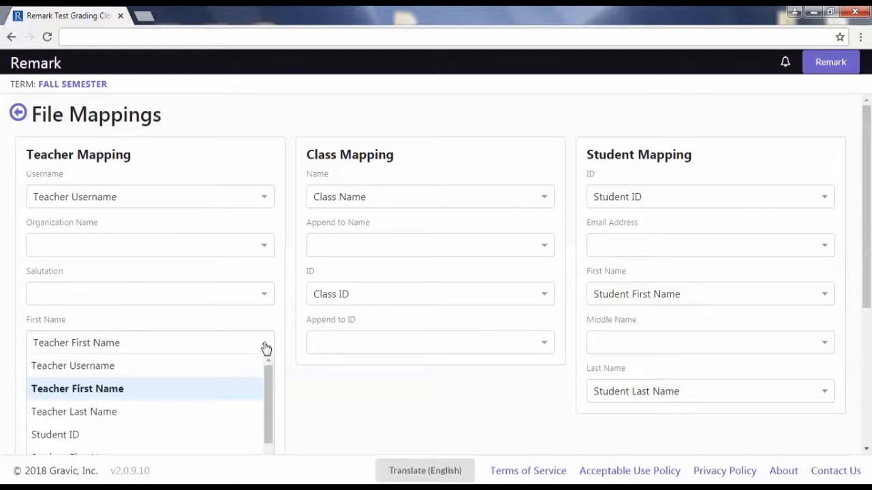
{"action": "left_click", "coordinate": [266, 348]}
{"action": "scroll", "coordinate": [318, 384], "scroll_direction": "down", "scroll_amount": 2}
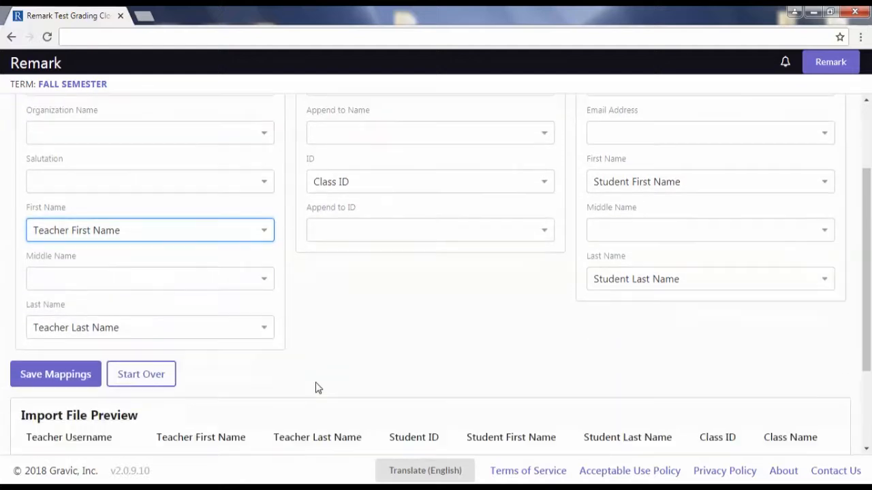
{"action": "left_click", "coordinate": [265, 311]}
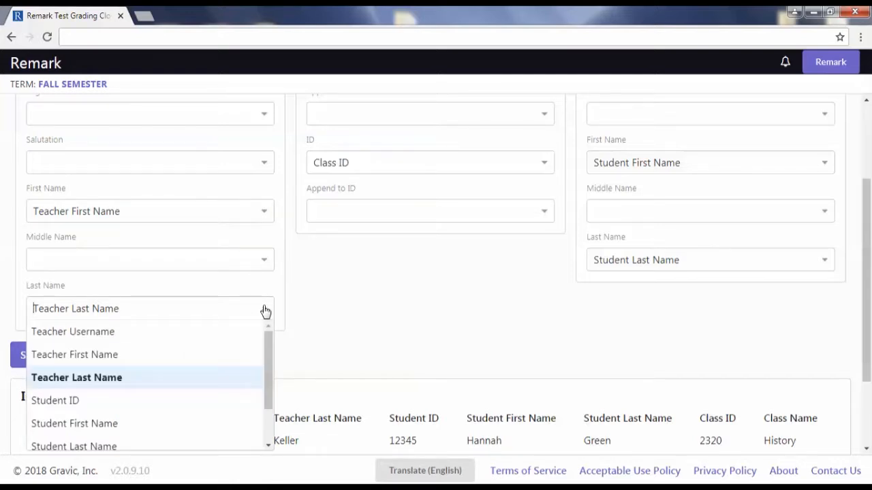
{"action": "left_click", "coordinate": [265, 311]}
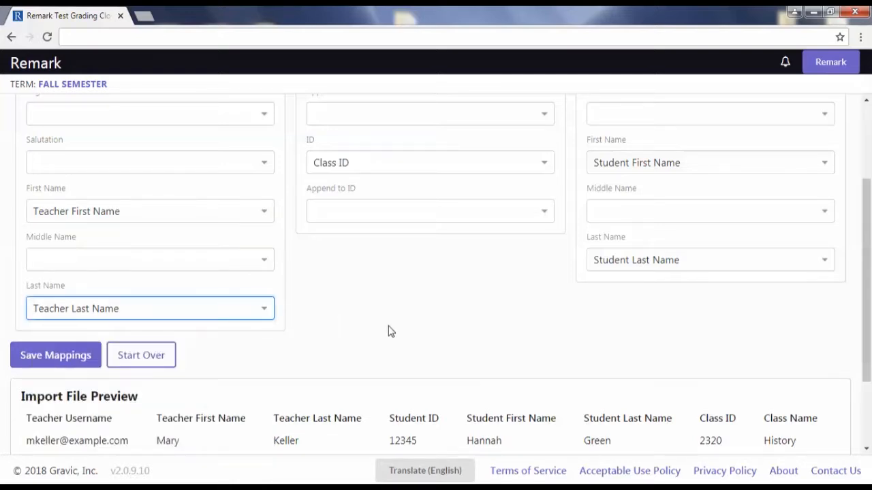
{"action": "scroll", "coordinate": [390, 331], "scroll_direction": "up", "scroll_amount": 2}
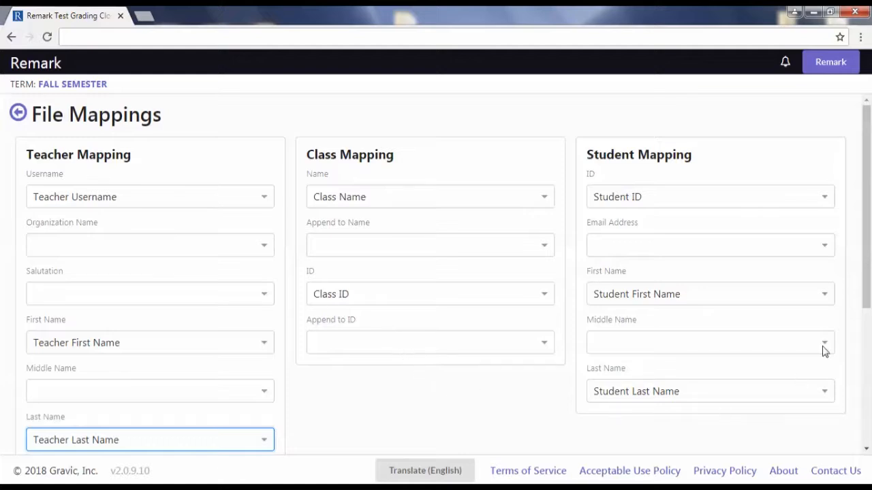
{"action": "left_click_drag", "start_coordinate": [867, 278], "coordinate": [857, 419]}
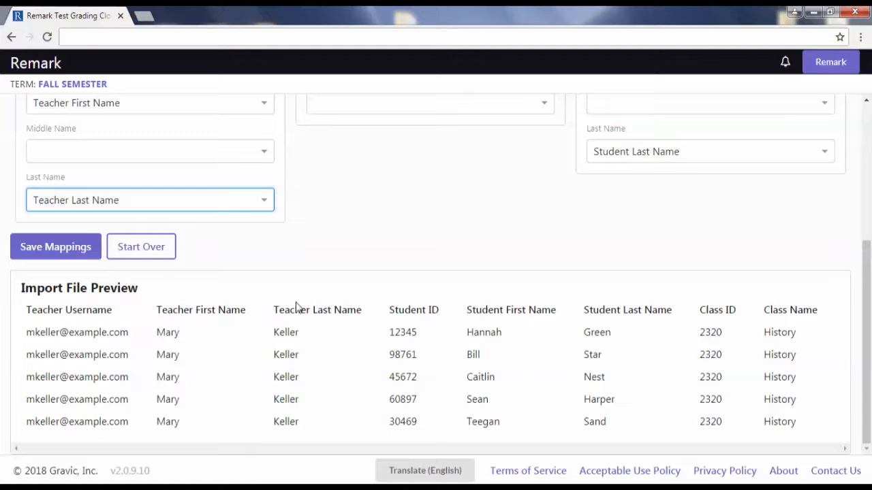
- Save the file mappings and turn maintenance mode on to reach the import preview
{"action": "left_click", "coordinate": [74, 247]}
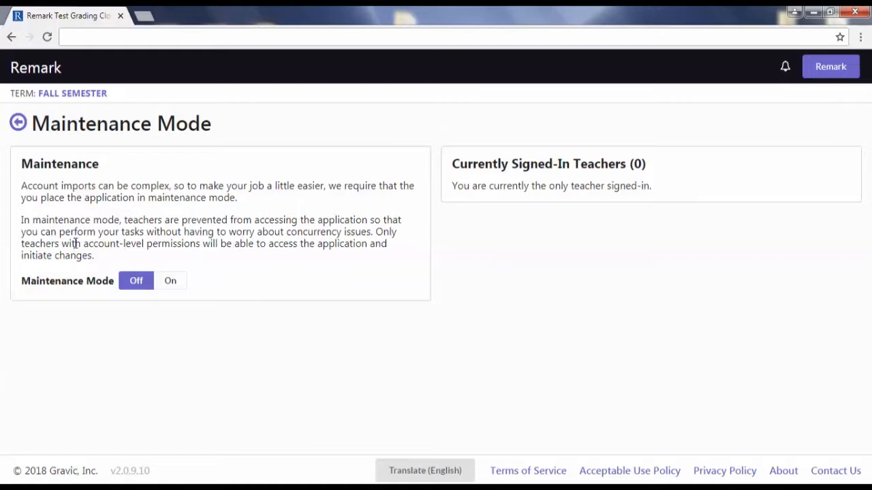
{"action": "left_click", "coordinate": [170, 282]}
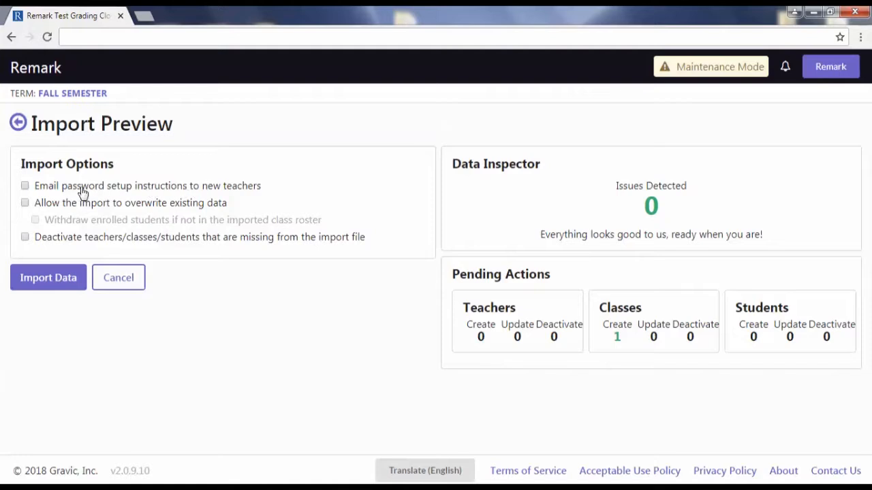
- Import the data with password setup instructions emailed to new teachers and overwriting of existing data allowed
{"action": "left_click", "coordinate": [25, 187]}
{"action": "left_click", "coordinate": [25, 205]}
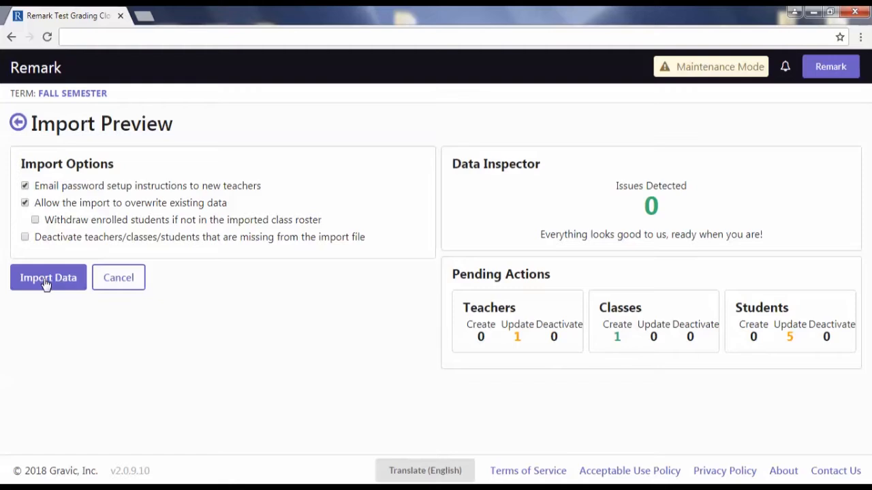
{"action": "left_click", "coordinate": [45, 279]}
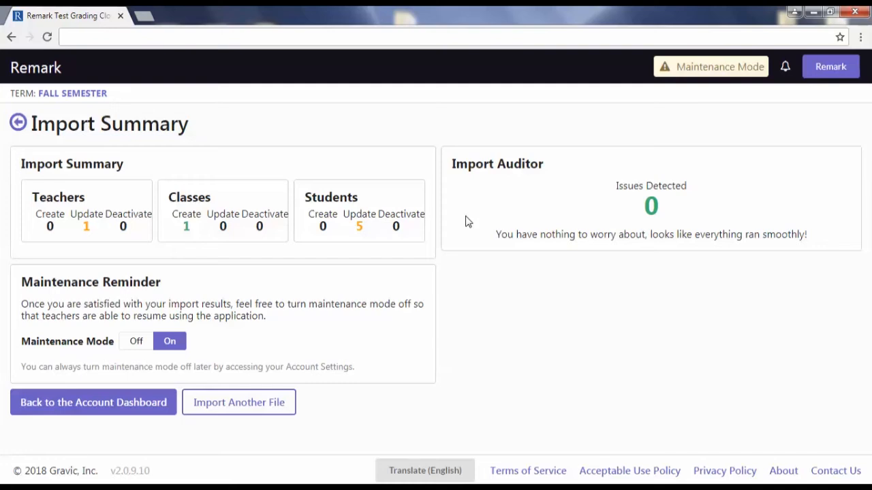
- Turn maintenance mode off and return to the Account Dashboard
{"action": "left_click", "coordinate": [132, 346]}
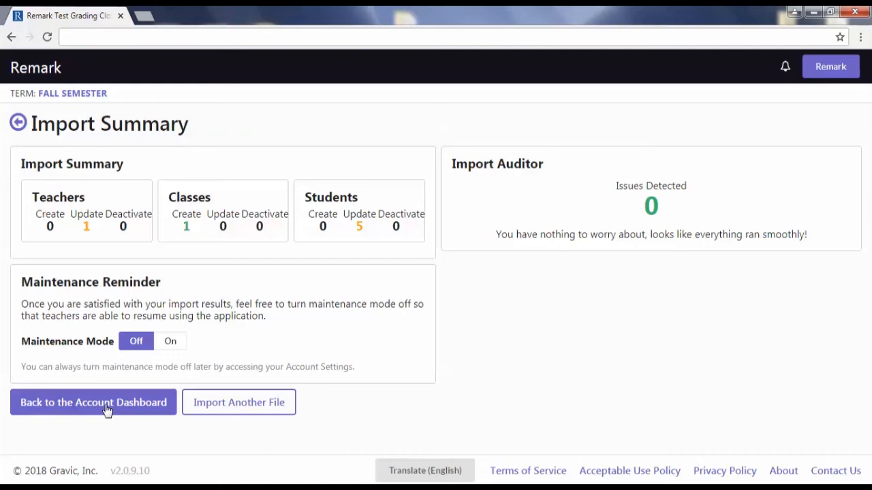
{"action": "left_click", "coordinate": [106, 410]}
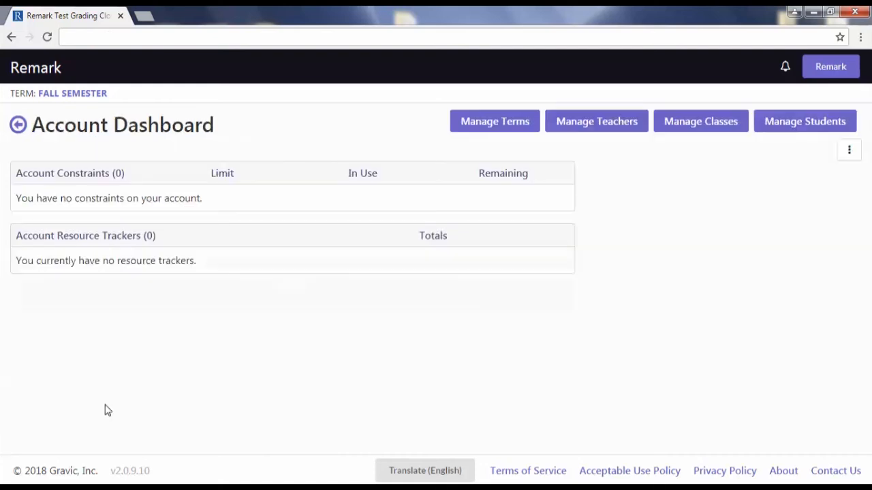